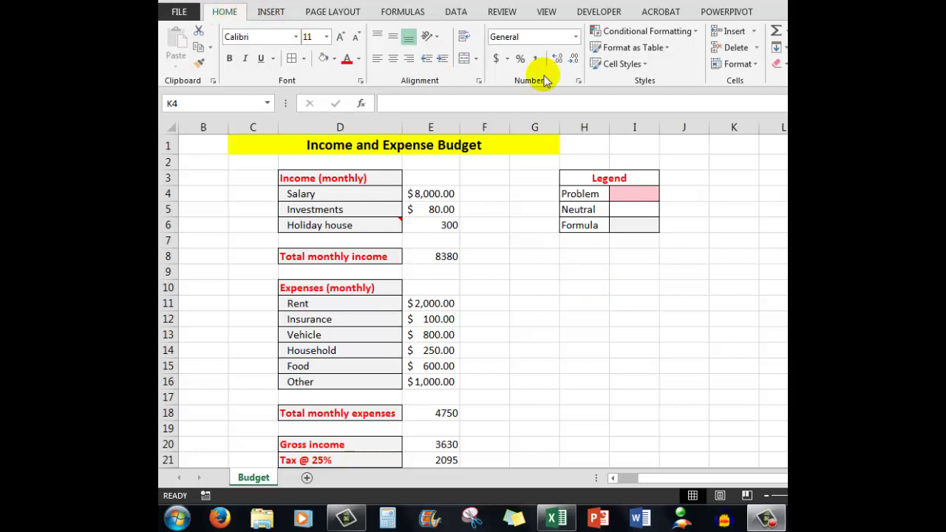
{"action": "left_click", "coordinate": [644, 65]}
{"action": "left_click", "coordinate": [644, 65]}
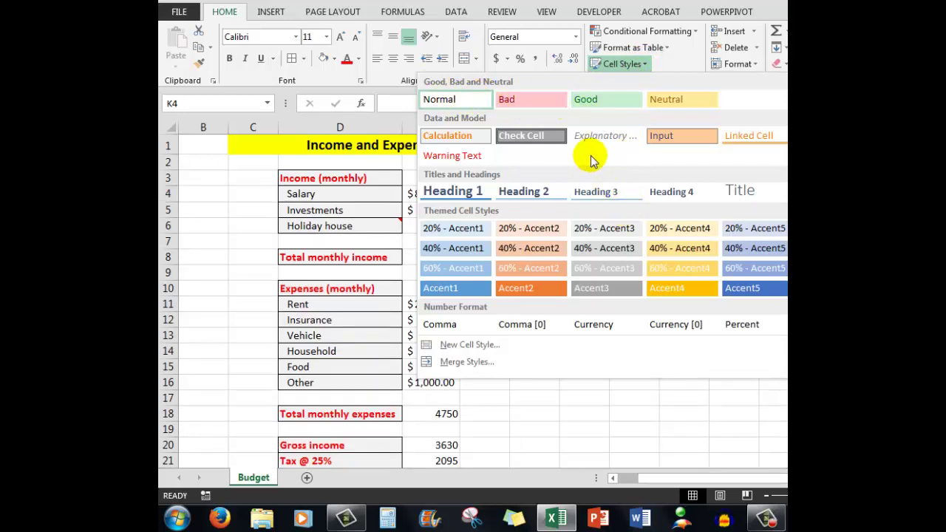
{"action": "left_click", "coordinate": [622, 399]}
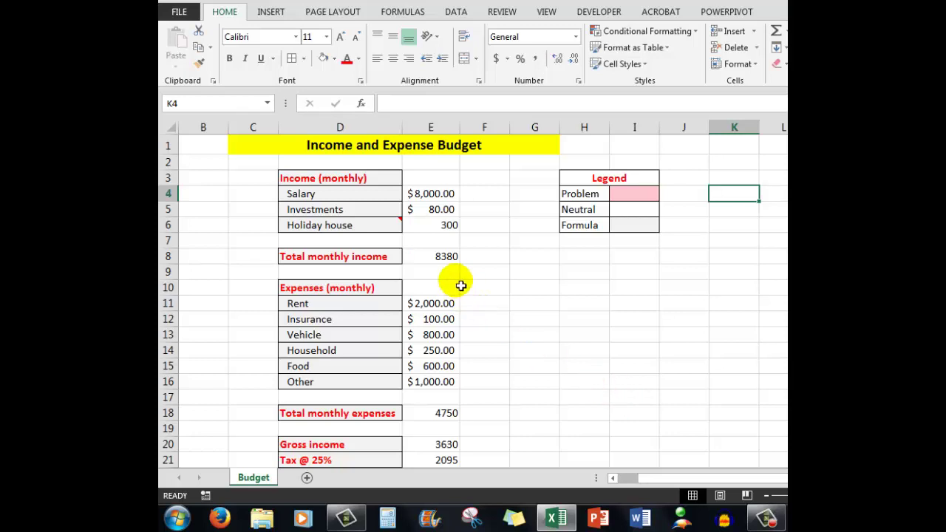
Step: Apply the Calculation cell style to the formula cells E8, E18 and E20:E22
{"action": "left_click", "coordinate": [442, 259]}
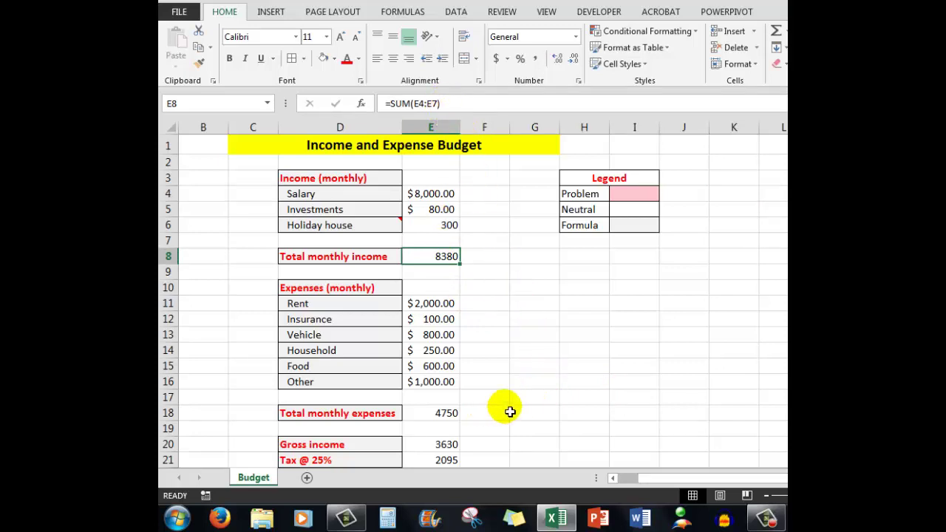
{"action": "left_click", "coordinate": [438, 416], "text": "ctrl"}
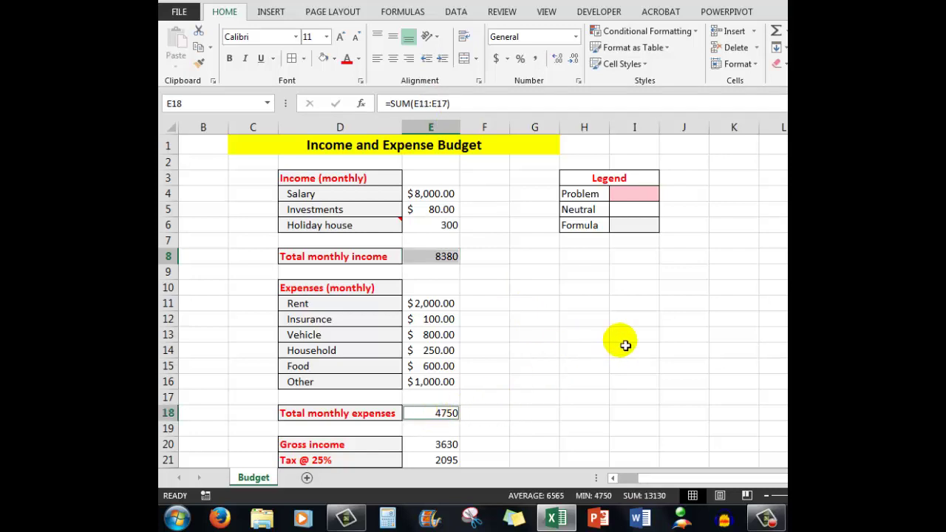
{"action": "scroll", "coordinate": [627, 346], "scroll_direction": "down", "scroll_amount": 1}
{"action": "left_click_drag", "start_coordinate": [456, 417], "coordinate": [459, 444], "text": "ctrl"}
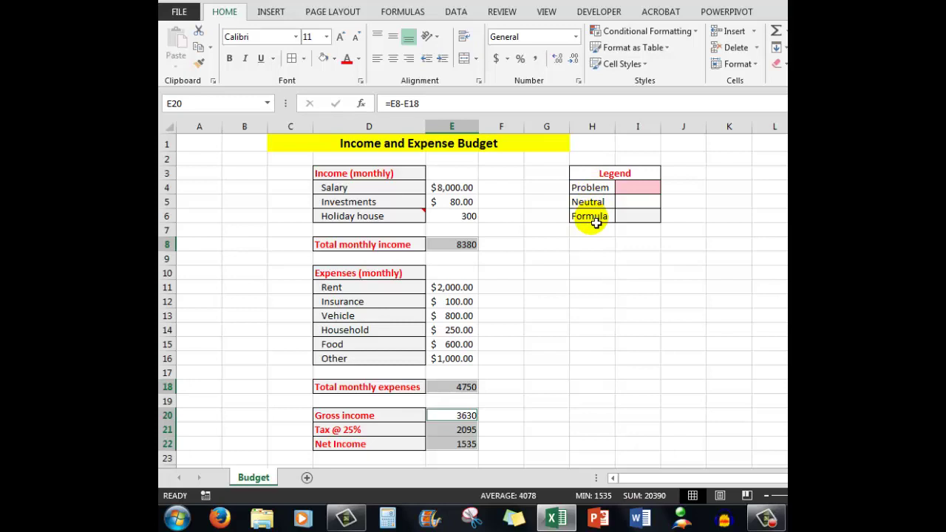
{"action": "left_click", "coordinate": [646, 67]}
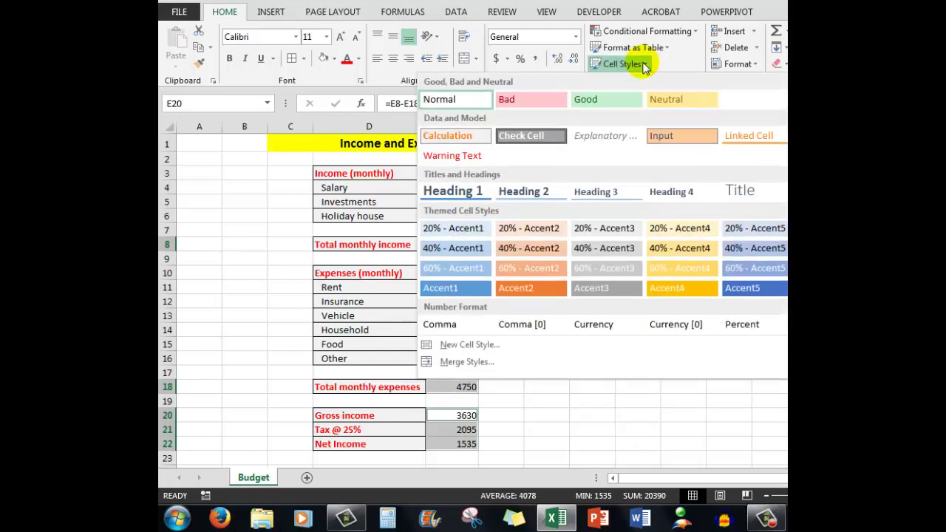
{"action": "left_click", "coordinate": [447, 139]}
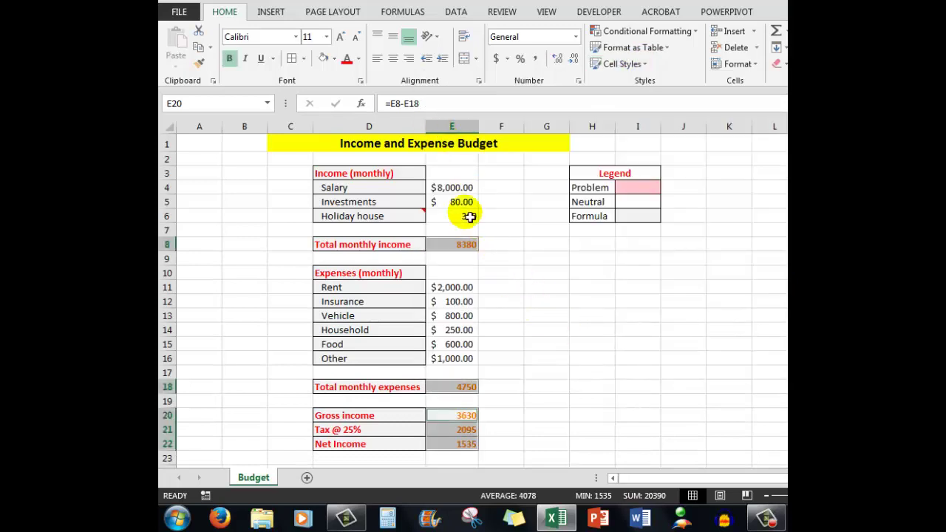
{"action": "left_click", "coordinate": [538, 273]}
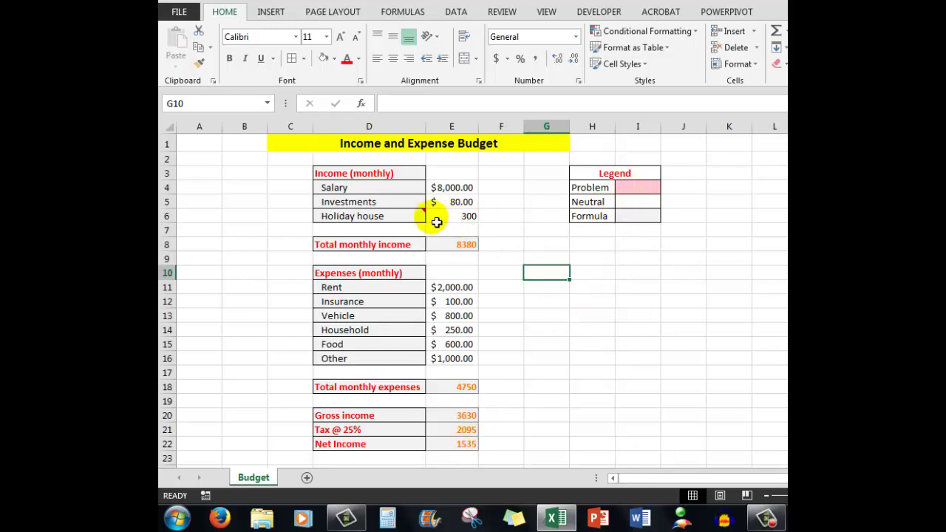
Step: Apply the Bad cell style to the Holiday house amount in E6
{"action": "mouse_move", "coordinate": [399, 220]}
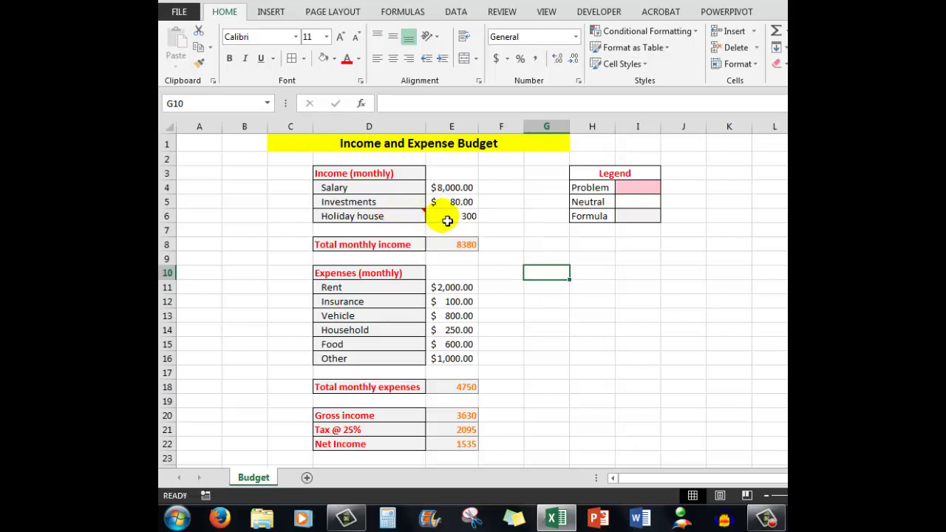
{"action": "left_click", "coordinate": [447, 221]}
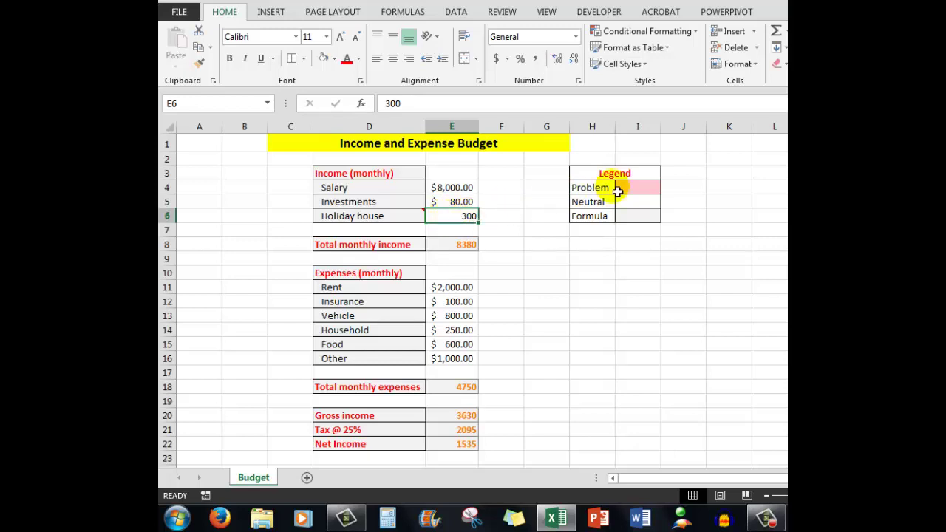
{"action": "left_click", "coordinate": [625, 63]}
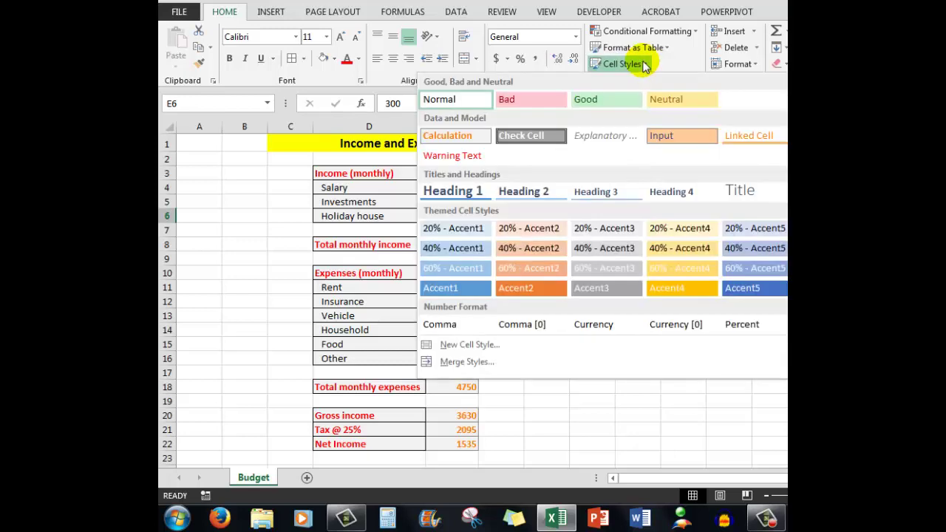
{"action": "left_click", "coordinate": [528, 99]}
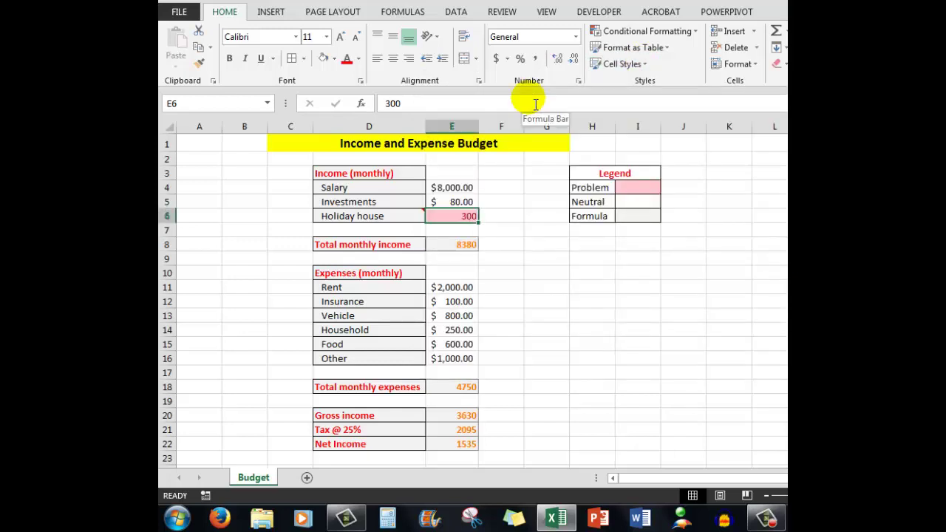
{"action": "left_click", "coordinate": [508, 233]}
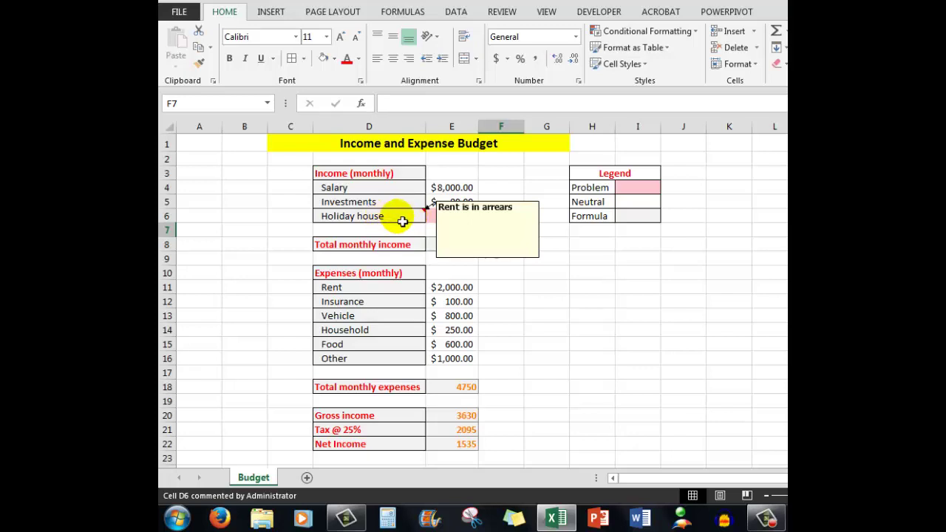
Step: Create a new cell style named Notes with a light blue fill
{"action": "left_click", "coordinate": [644, 64]}
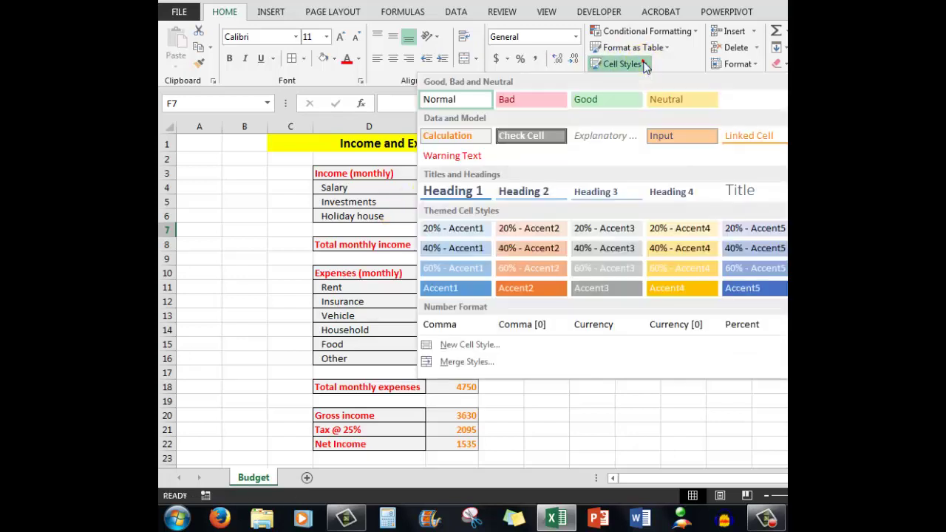
{"action": "left_click", "coordinate": [481, 346]}
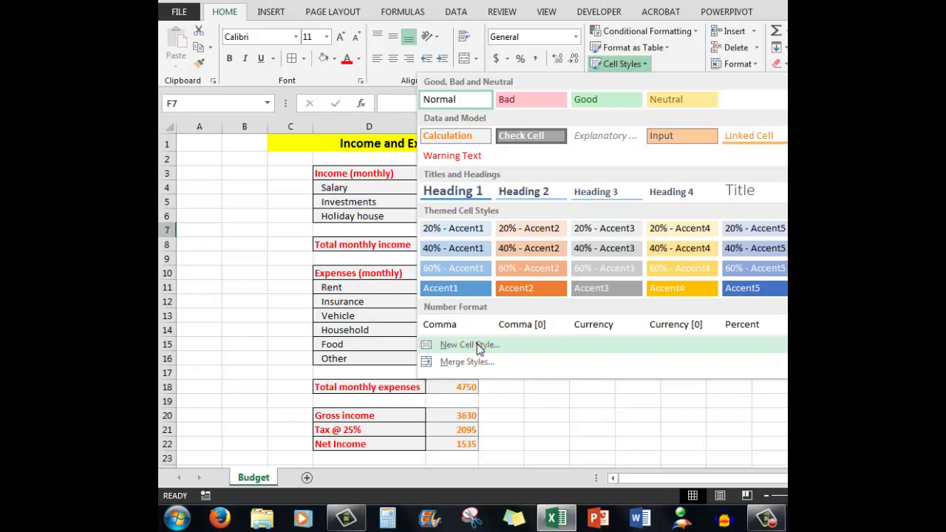
{"action": "left_click", "coordinate": [481, 346]}
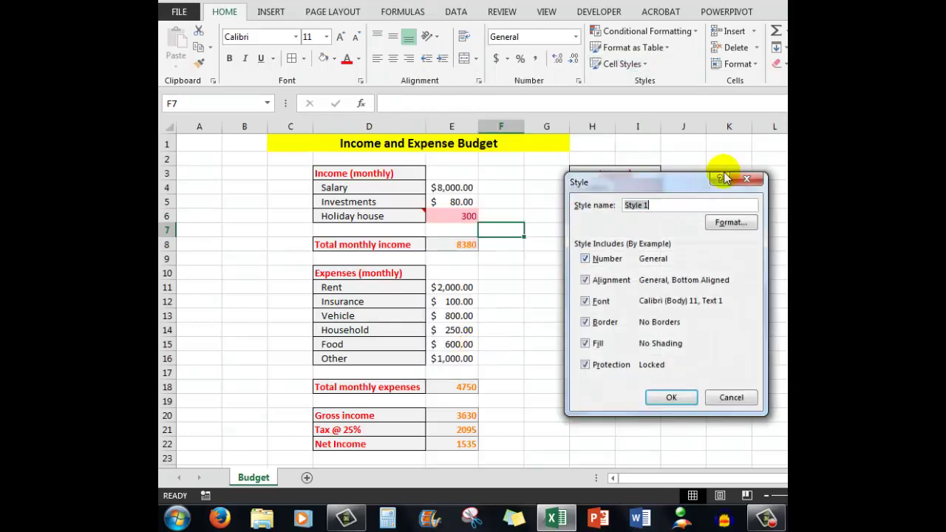
{"action": "type", "text": "Notes"}
{"action": "left_click", "coordinate": [732, 224]}
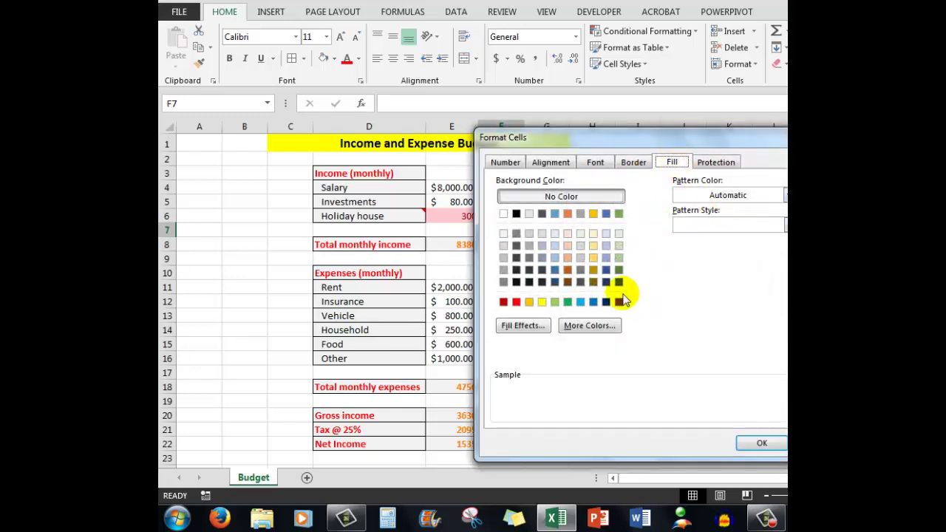
{"action": "left_click", "coordinate": [580, 301]}
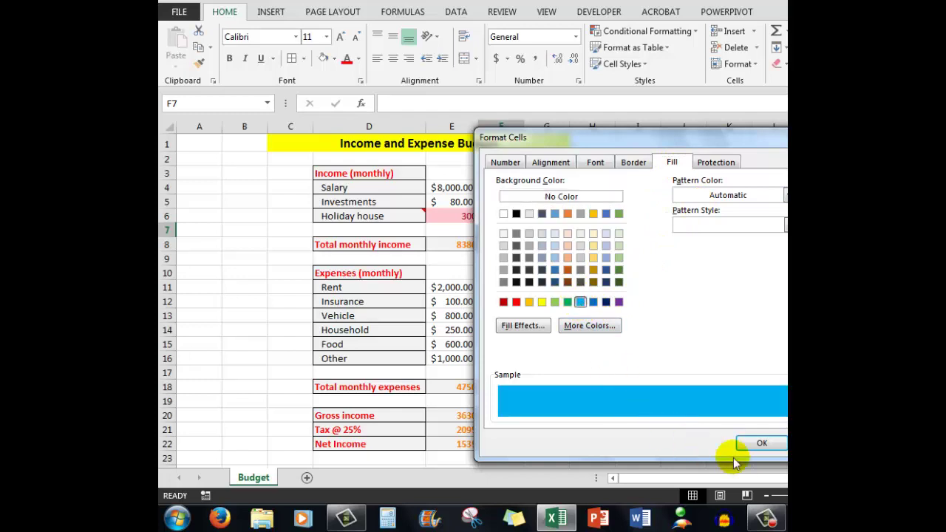
{"action": "left_click", "coordinate": [754, 444]}
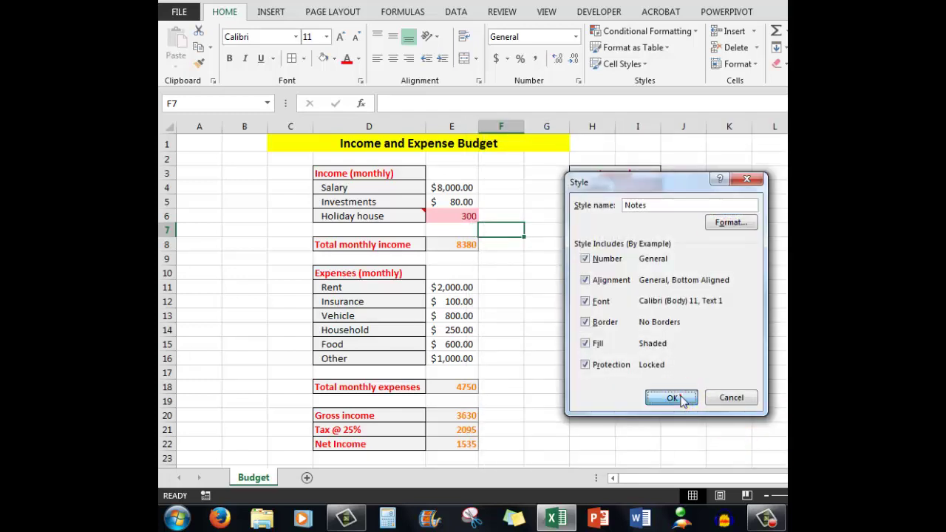
{"action": "left_click", "coordinate": [676, 395]}
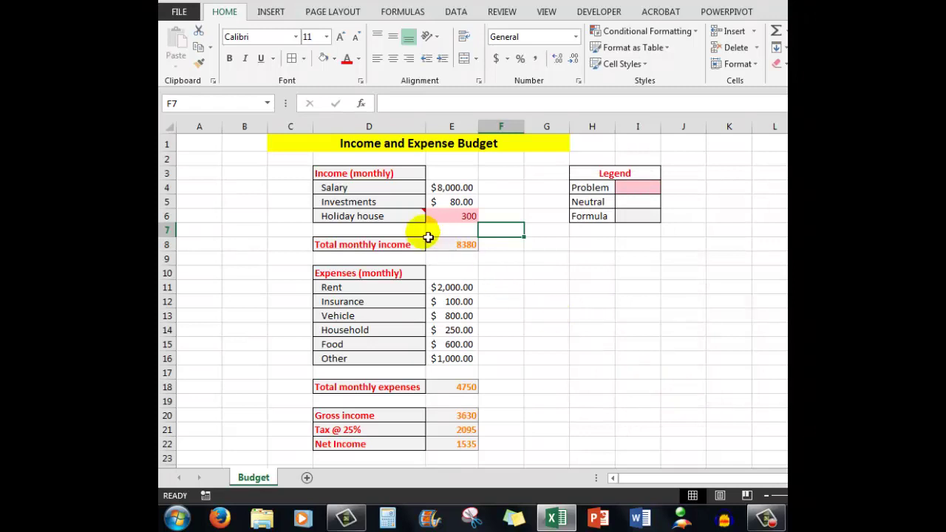
Step: Apply the custom Notes cell style to the Holiday house label in D6
{"action": "left_click", "coordinate": [379, 219]}
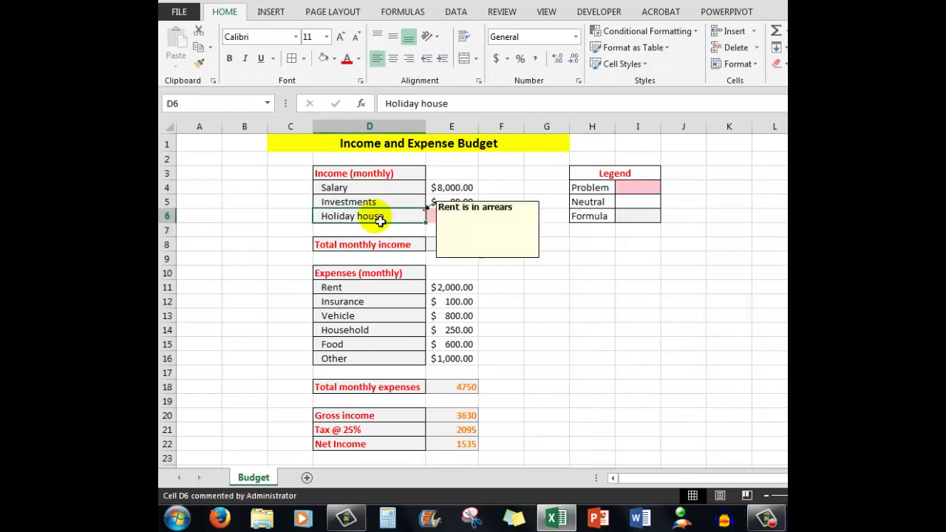
{"action": "left_click", "coordinate": [641, 65]}
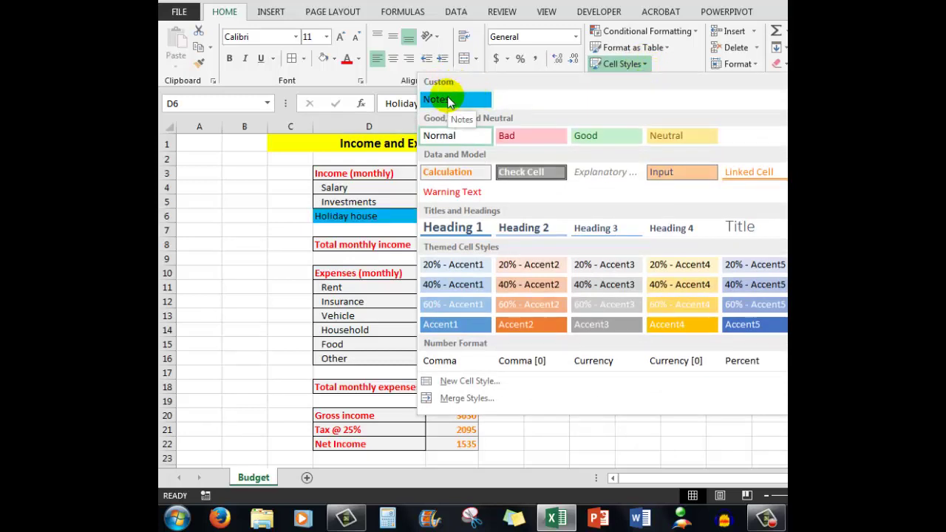
{"action": "left_click", "coordinate": [449, 101]}
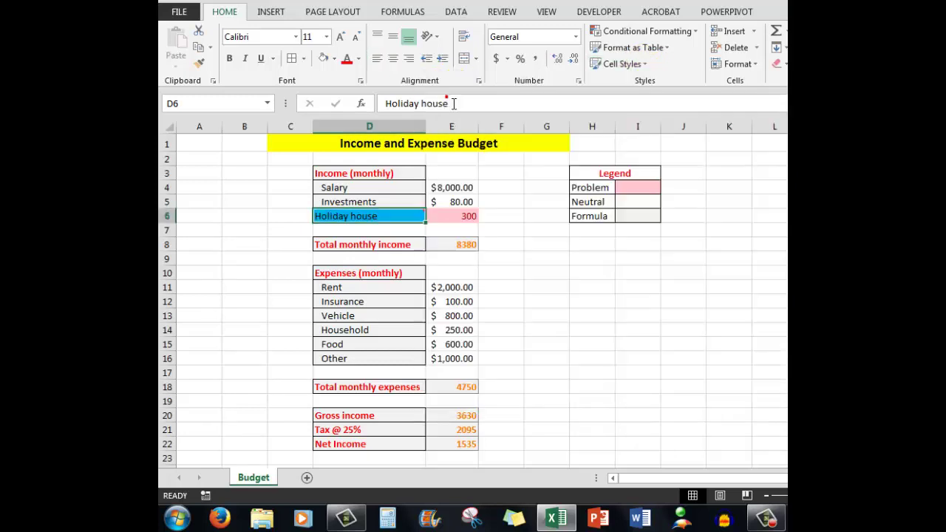
{"action": "left_click", "coordinate": [633, 315]}
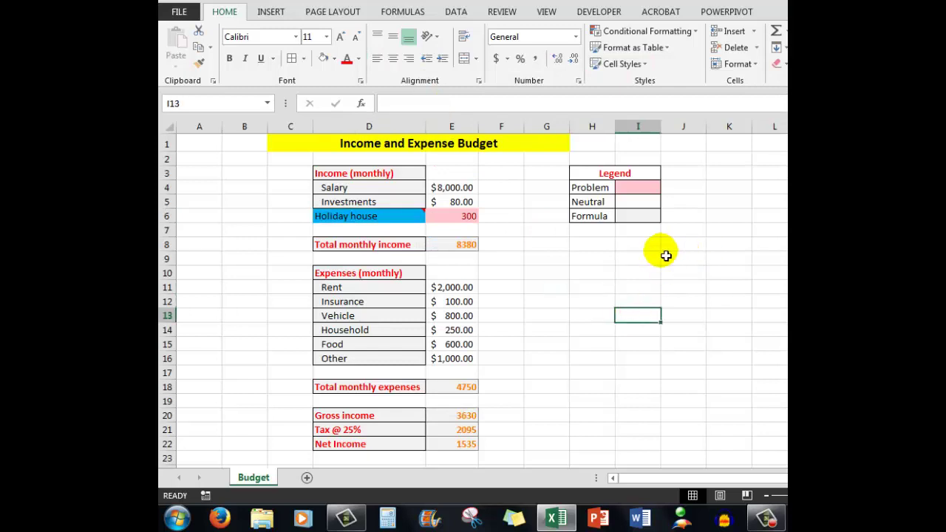
Step: Add a Notes entry to the legend in H7 and fill the adjacent cell I7 with light blue
{"action": "left_click", "coordinate": [594, 231]}
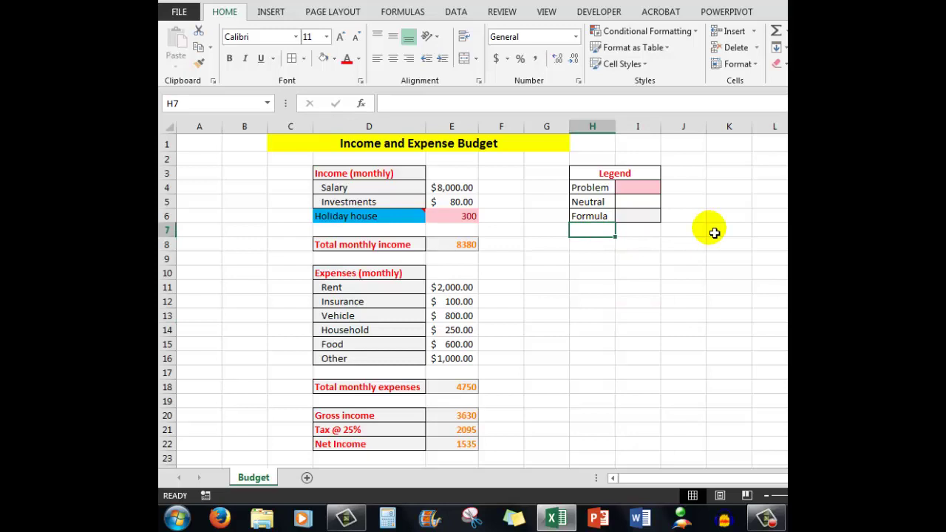
{"action": "type", "text": "Notes"}
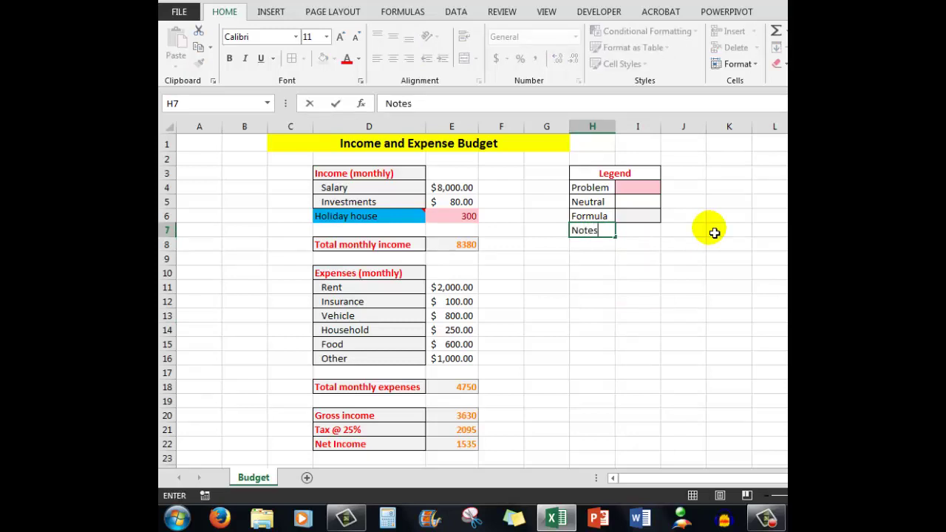
{"action": "left_click", "coordinate": [646, 233]}
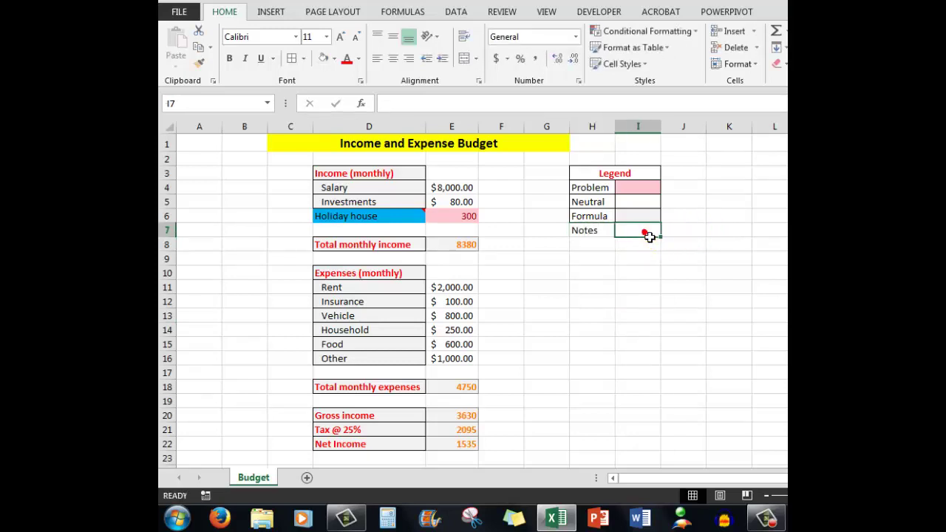
{"action": "left_click", "coordinate": [335, 59]}
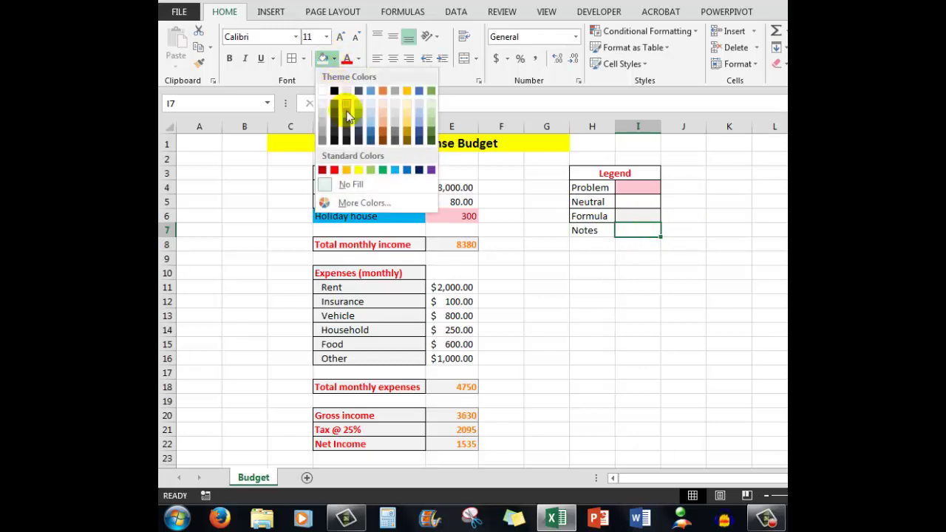
{"action": "left_click", "coordinate": [394, 173]}
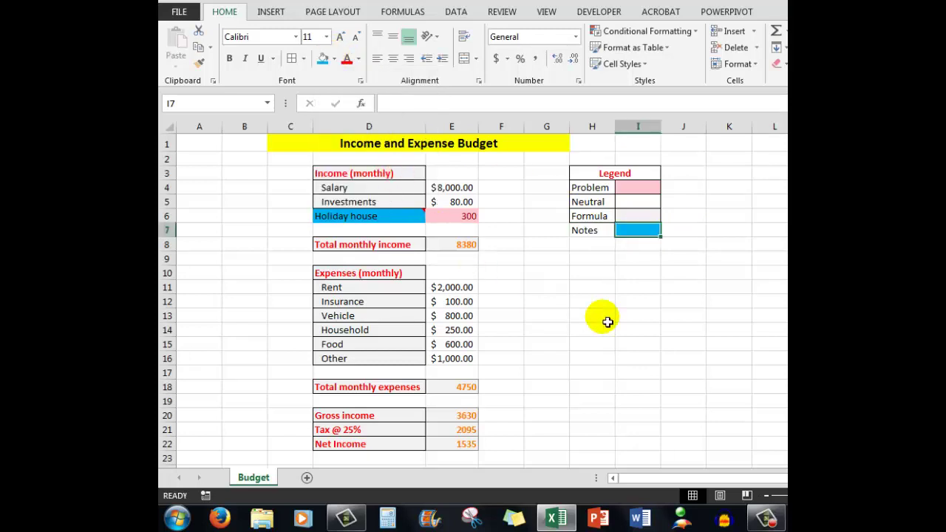
Step: Apply all borders to the legend entries in H4:I7
{"action": "left_click_drag", "start_coordinate": [589, 191], "coordinate": [641, 232]}
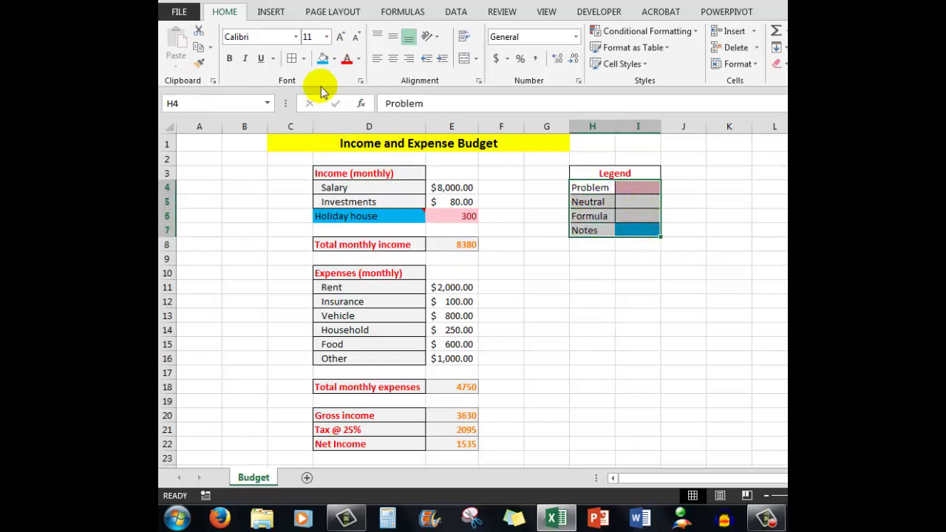
{"action": "left_click", "coordinate": [293, 59]}
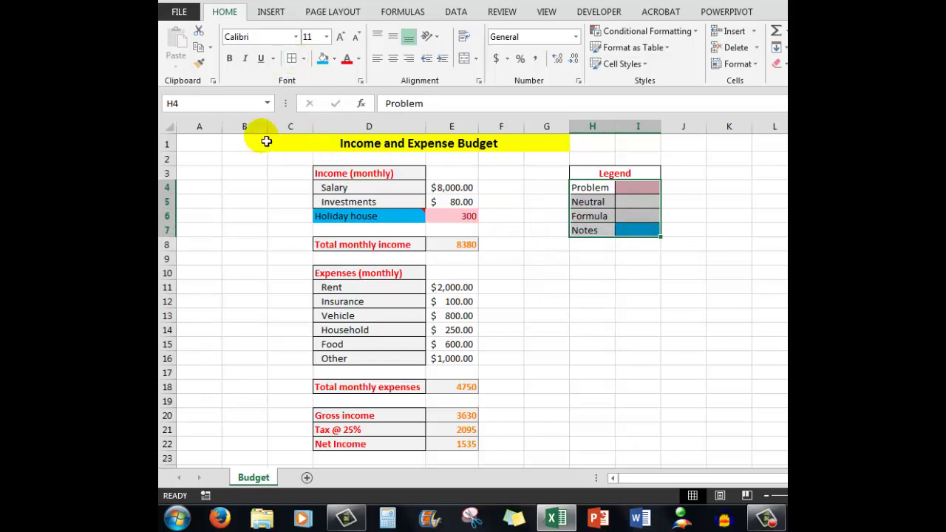
{"action": "left_click", "coordinate": [194, 147]}
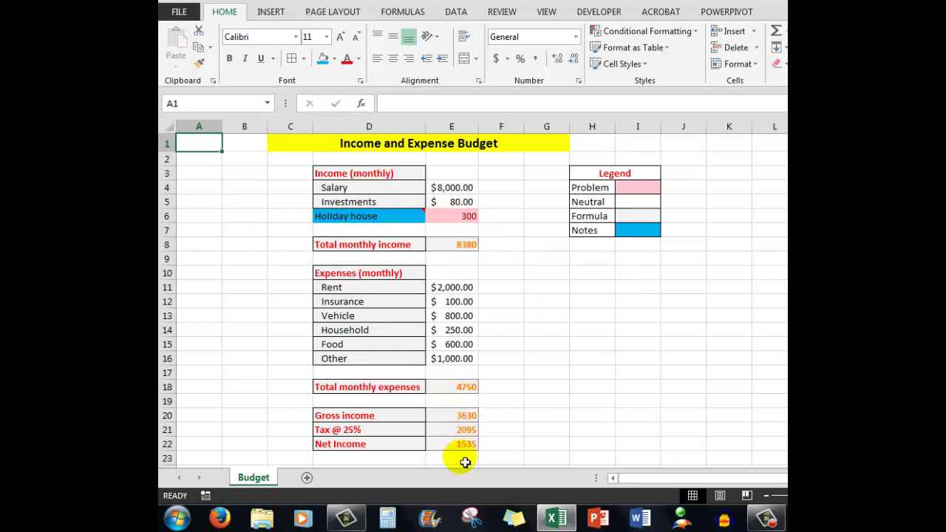
{"action": "mouse_move", "coordinate": [361, 224]}
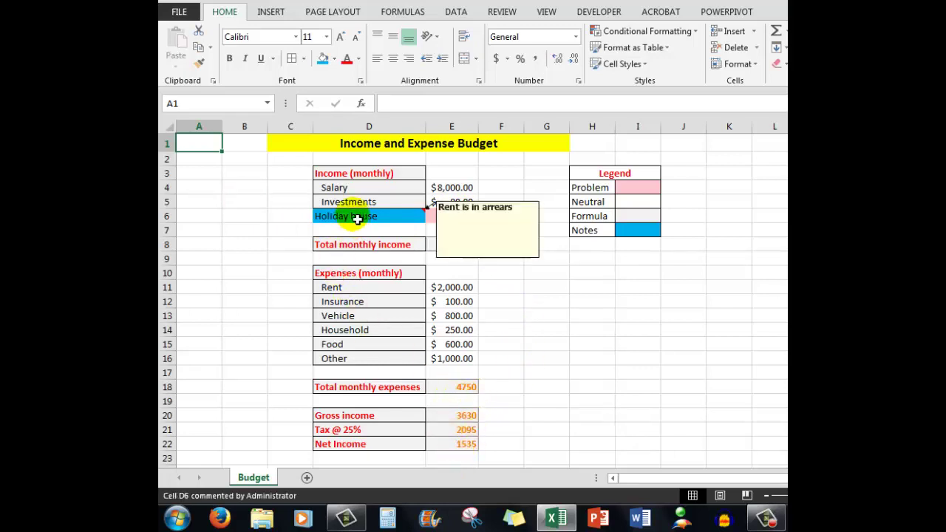